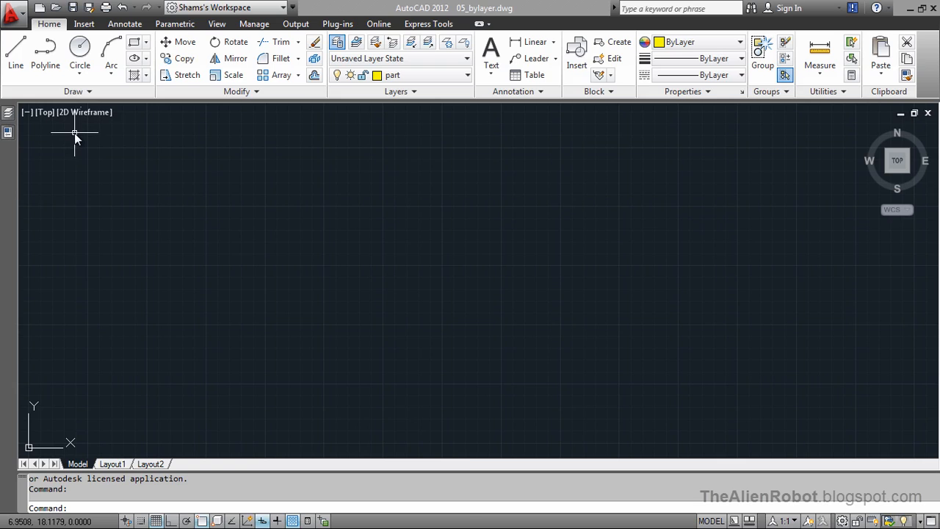
Display the drawing's layer properties and maximize all columns of the layer table
click(8, 112)
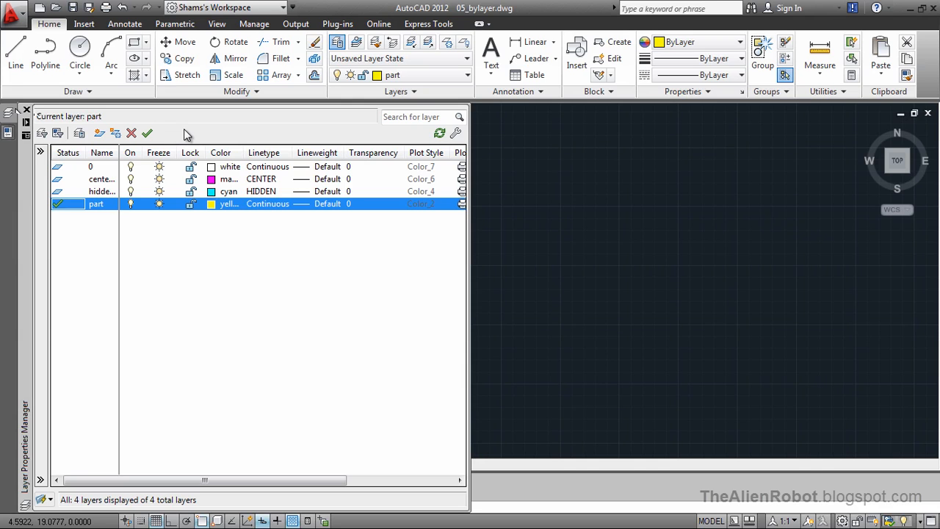
click(337, 42)
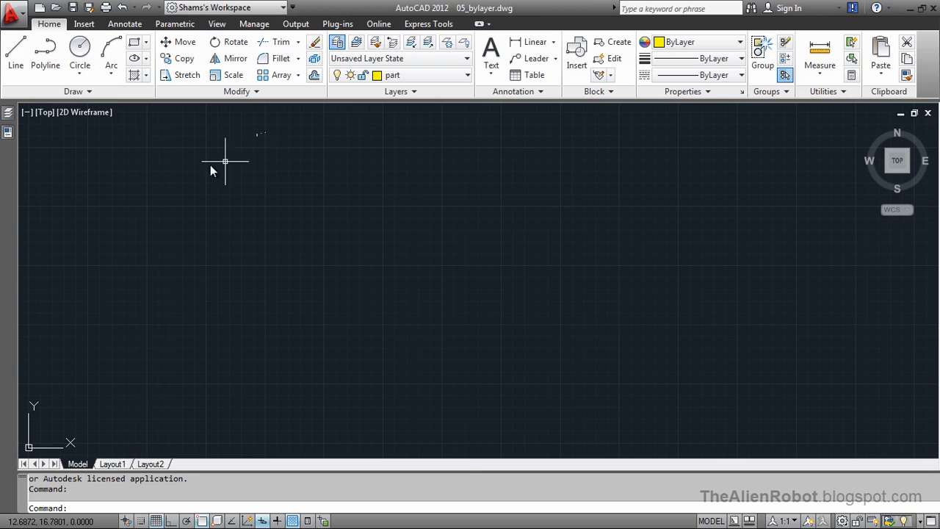
mouse_move(10, 116)
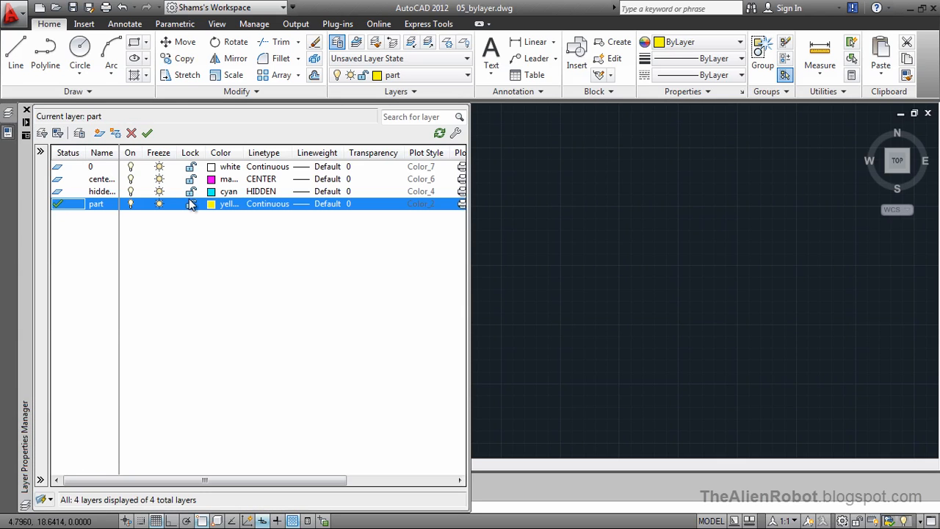
right_click(227, 157)
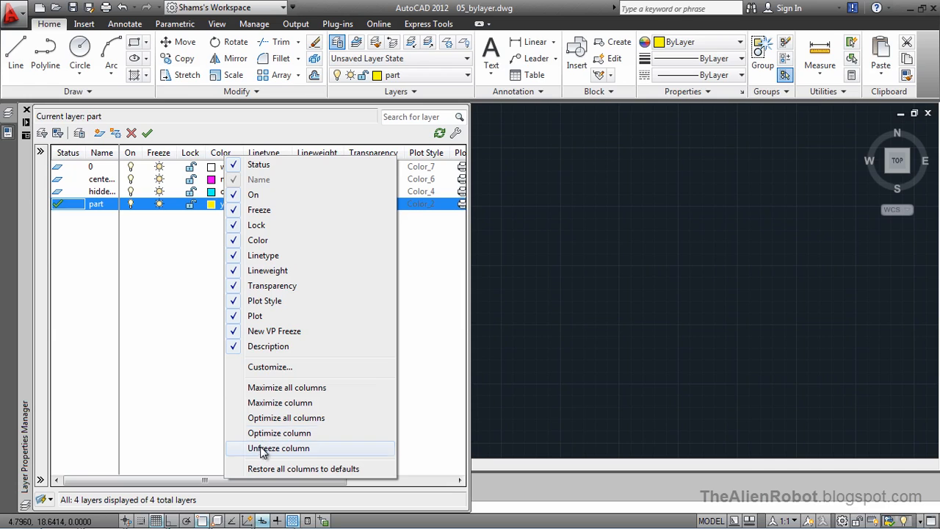
click(263, 388)
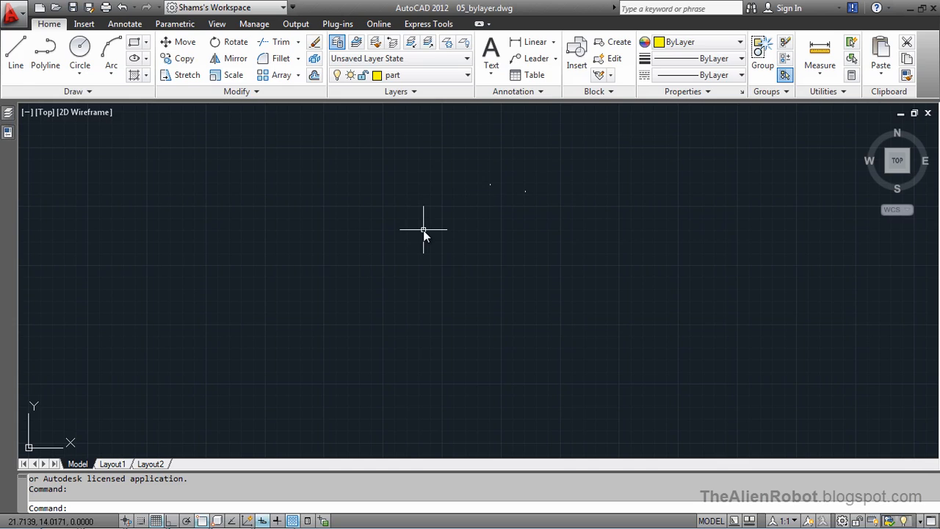
Draw a circle with a radius of about 5.17 on the part layer, keeping its properties ByLayer
click(465, 78)
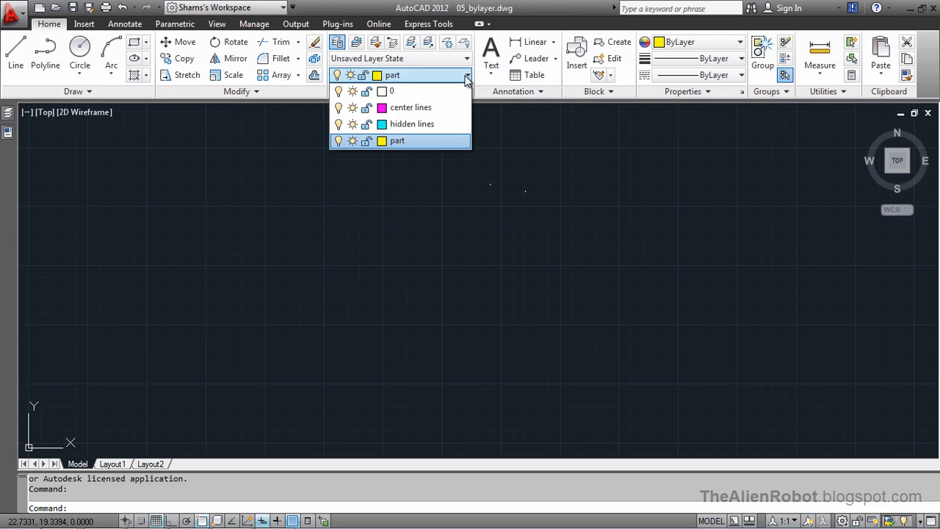
click(437, 158)
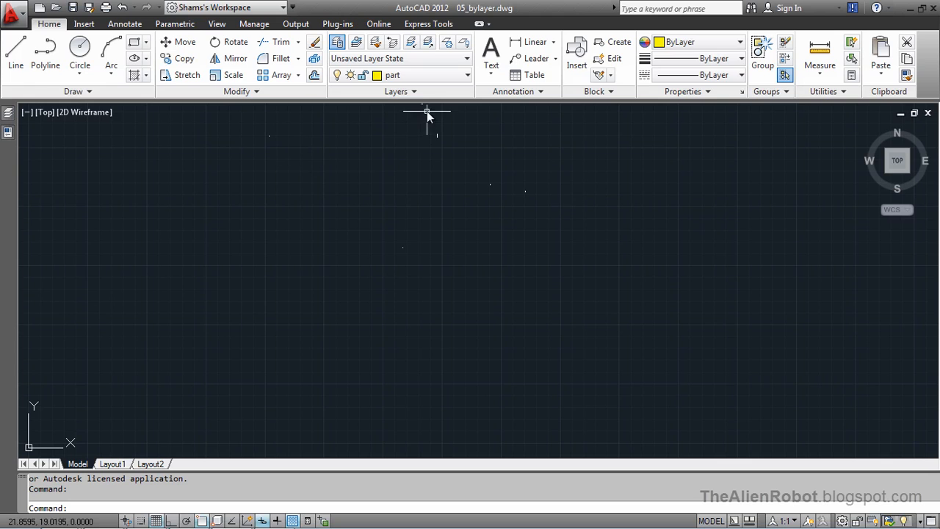
click(80, 53)
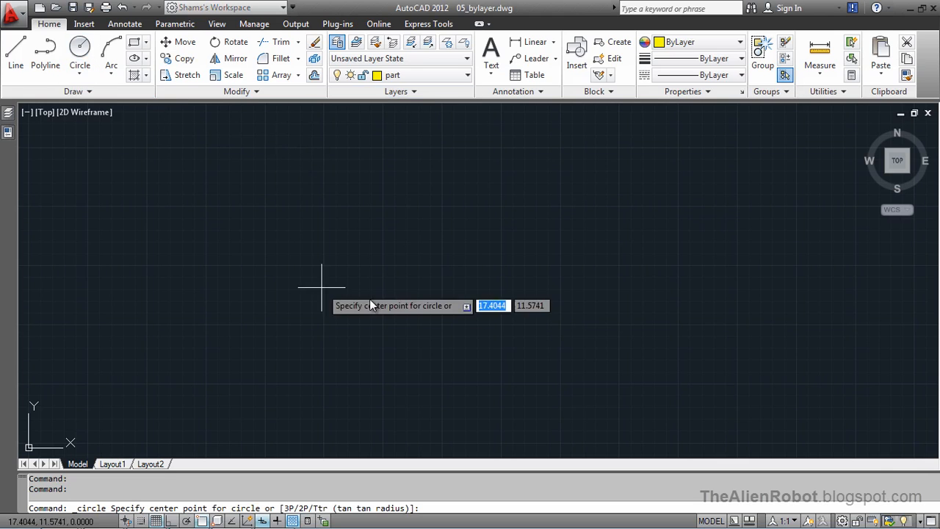
click(316, 228)
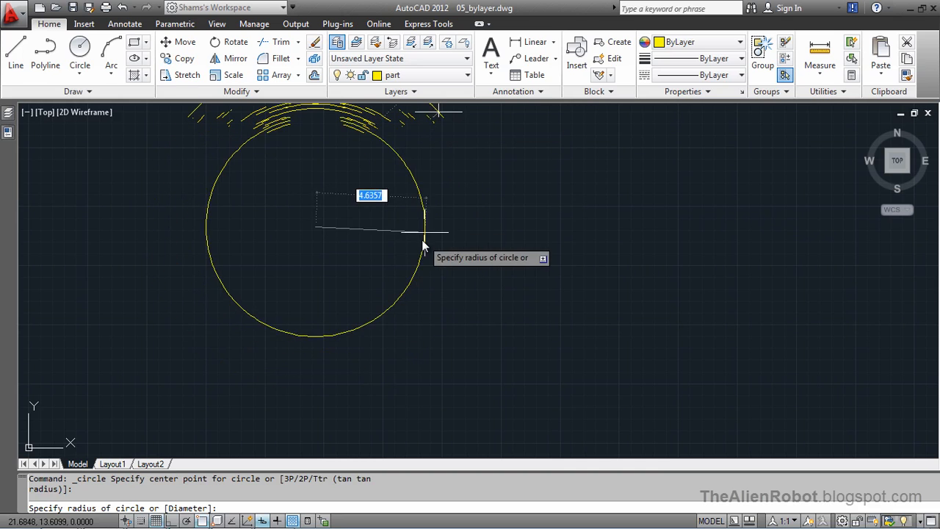
click(438, 218)
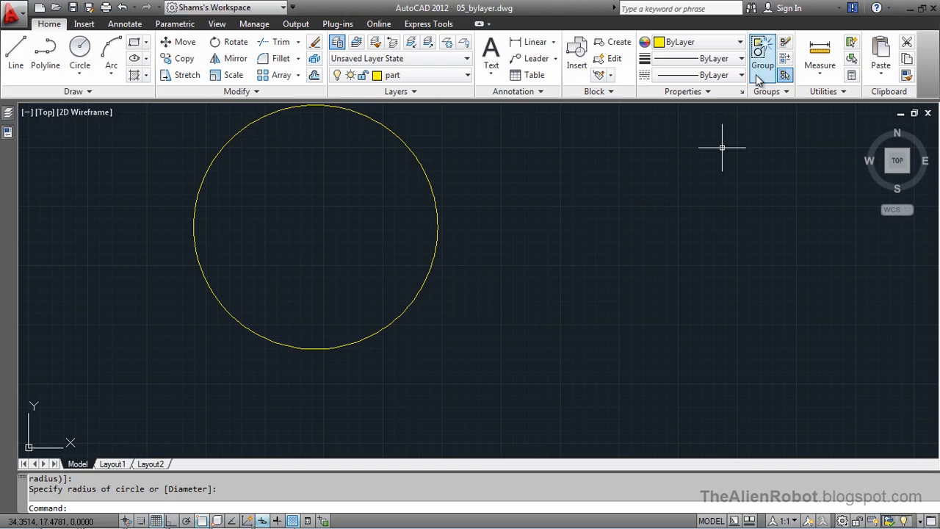
Set the current object color to Magenta and draw a smaller circle inside the upper part of the yellow circle
click(741, 46)
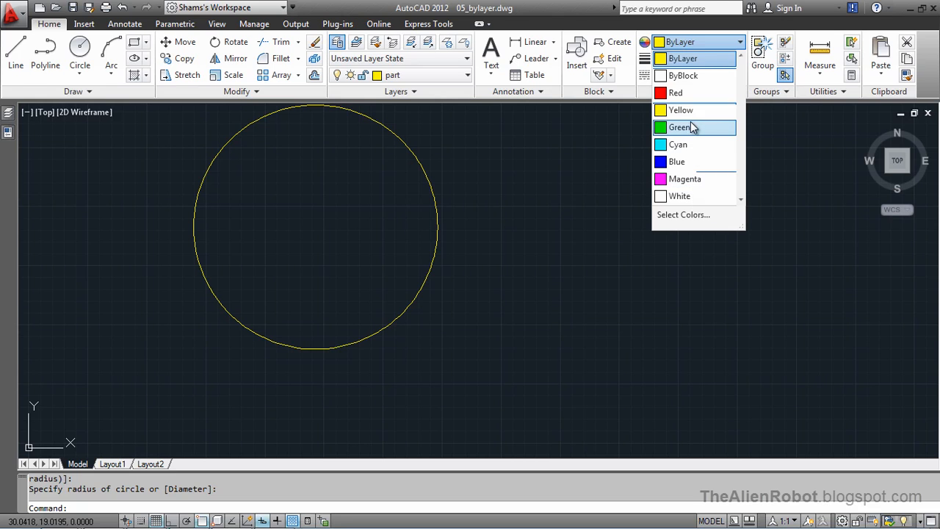
click(685, 180)
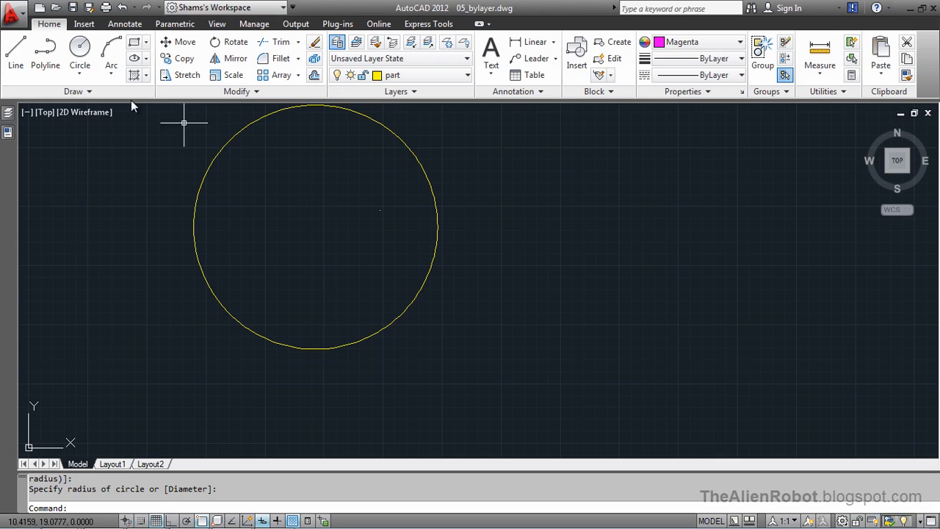
click(81, 50)
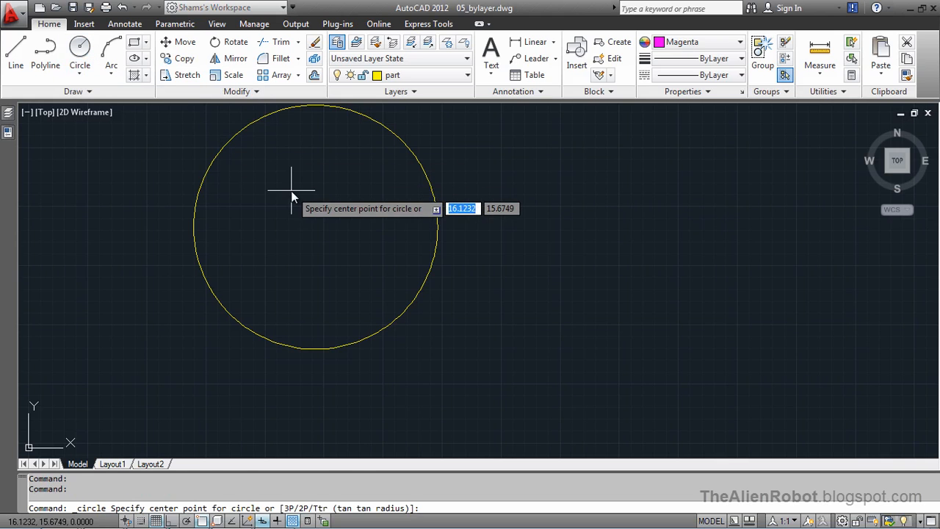
click(291, 191)
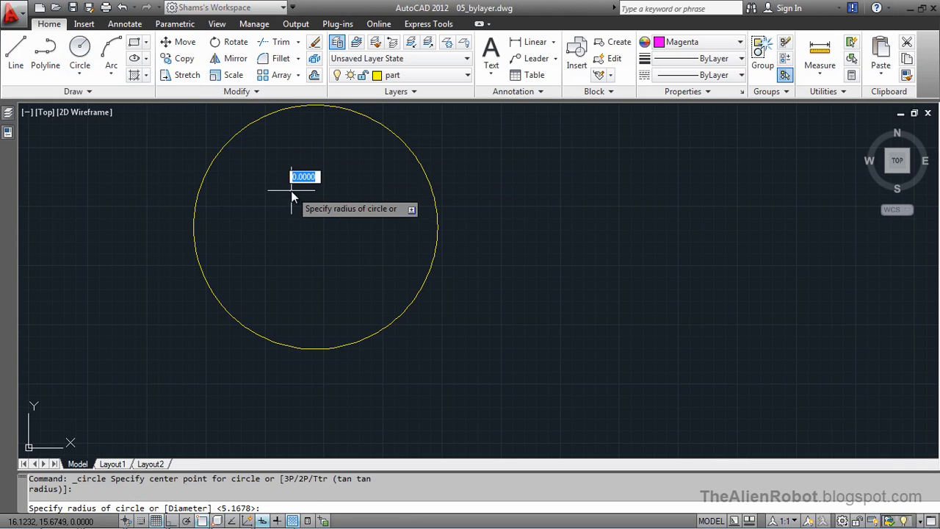
click(341, 235)
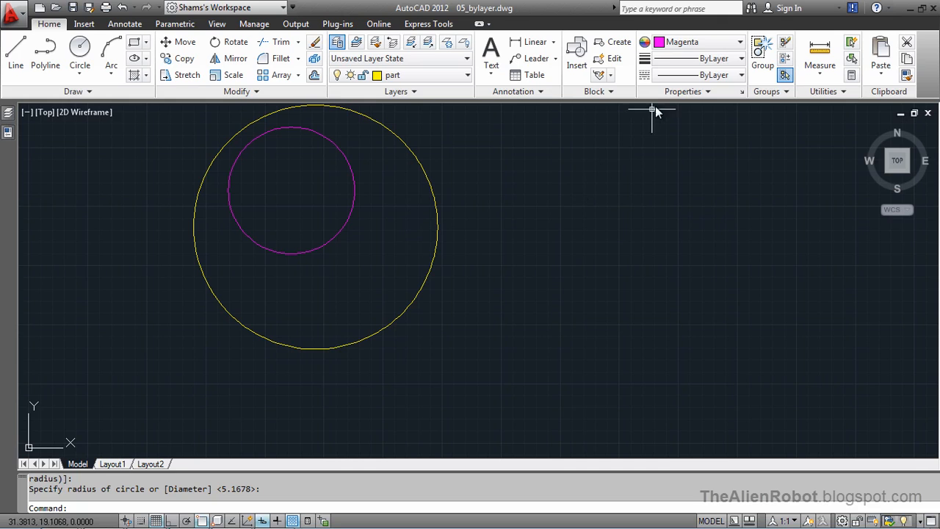
Undo the last property change and check the magenta circle's properties
key(ctrl+z)
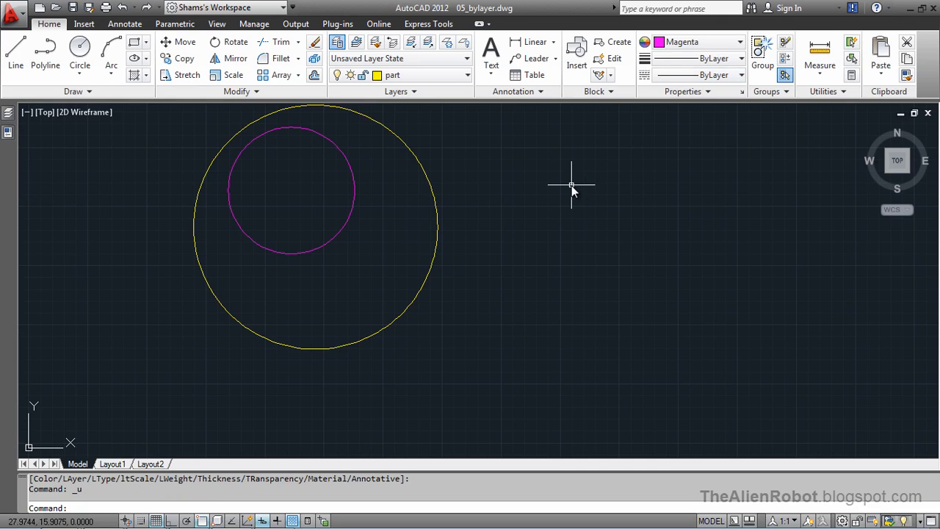
click(354, 199)
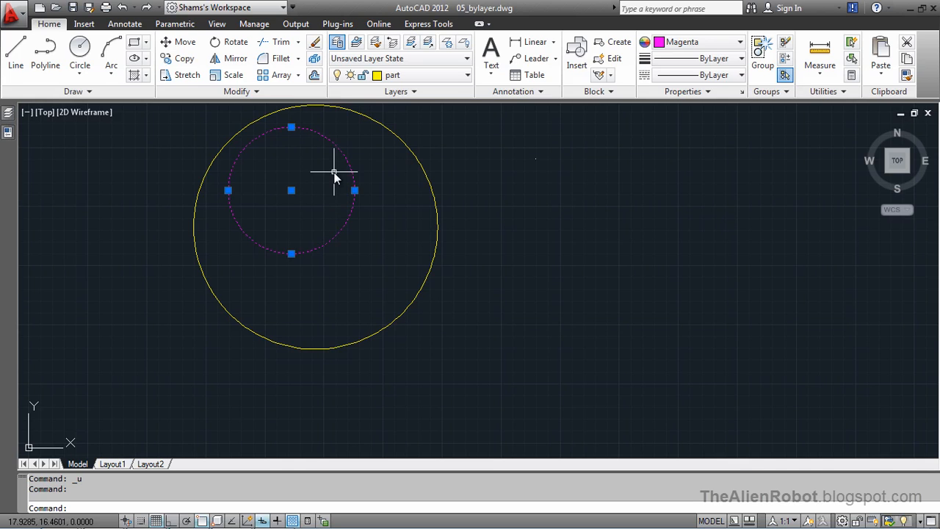
key(Escape)
Move the large yellow circle to the hidden lines layer
click(416, 163)
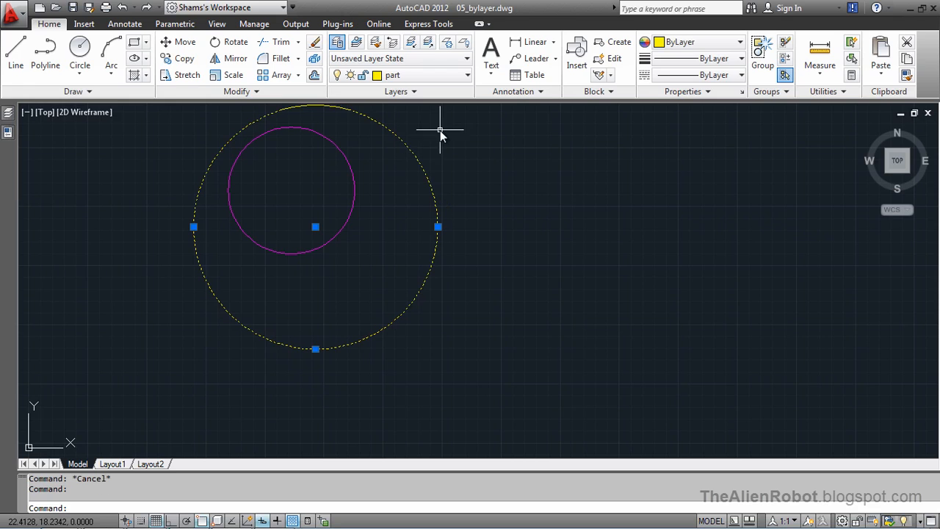
click(468, 78)
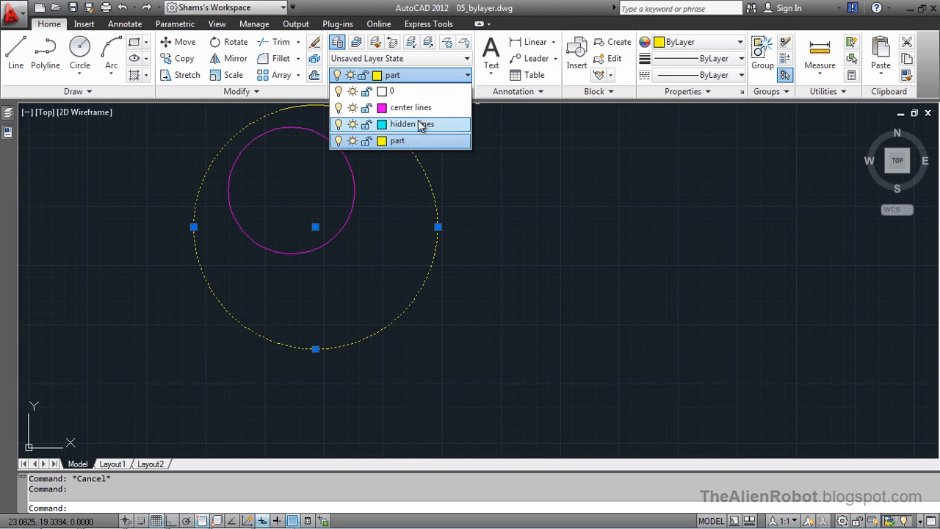
click(421, 125)
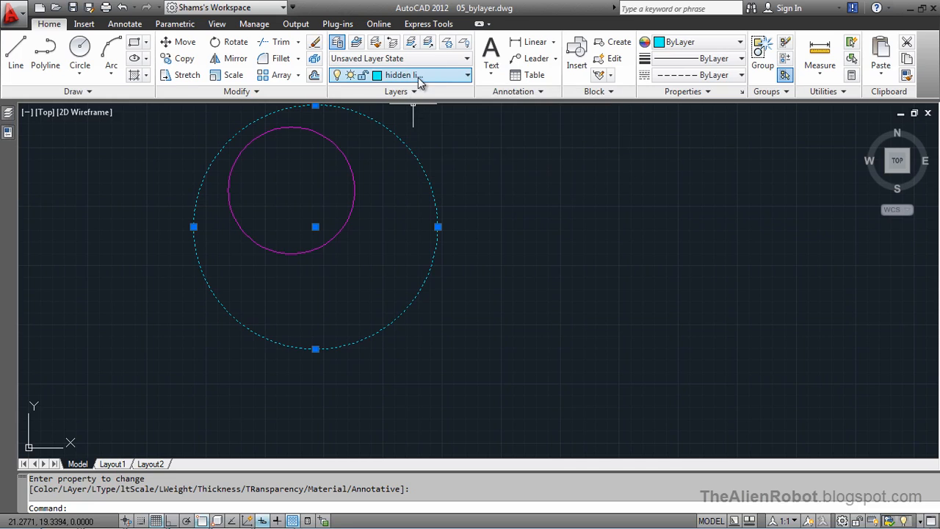
key(Escape)
Move the small magenta circle to the hidden lines layer
click(354, 191)
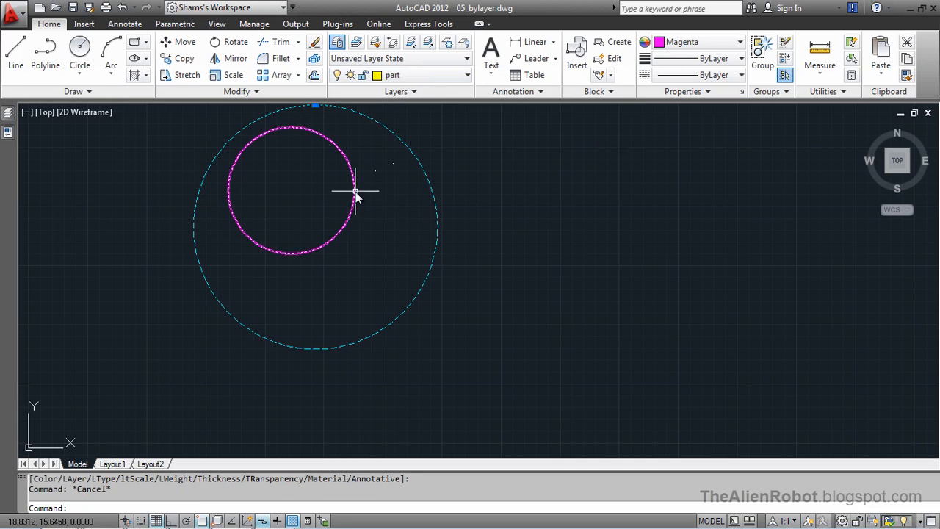
click(467, 75)
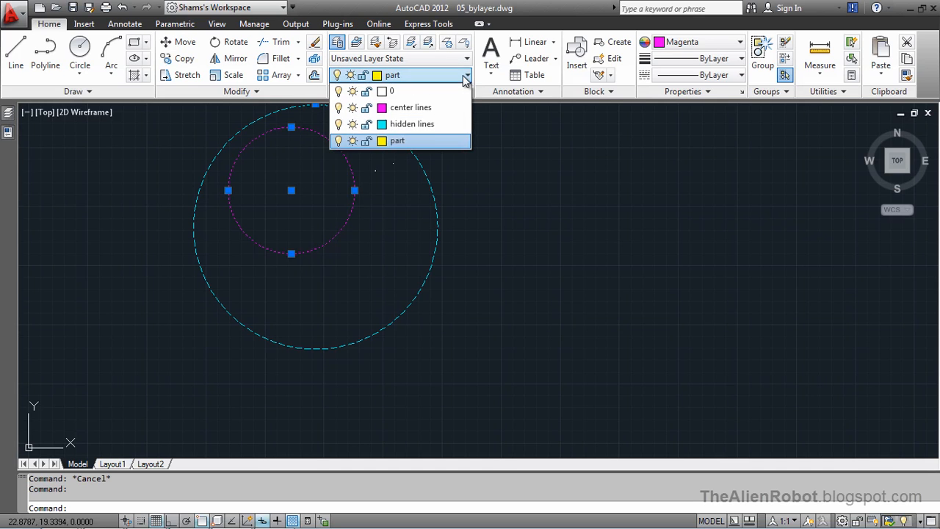
click(411, 125)
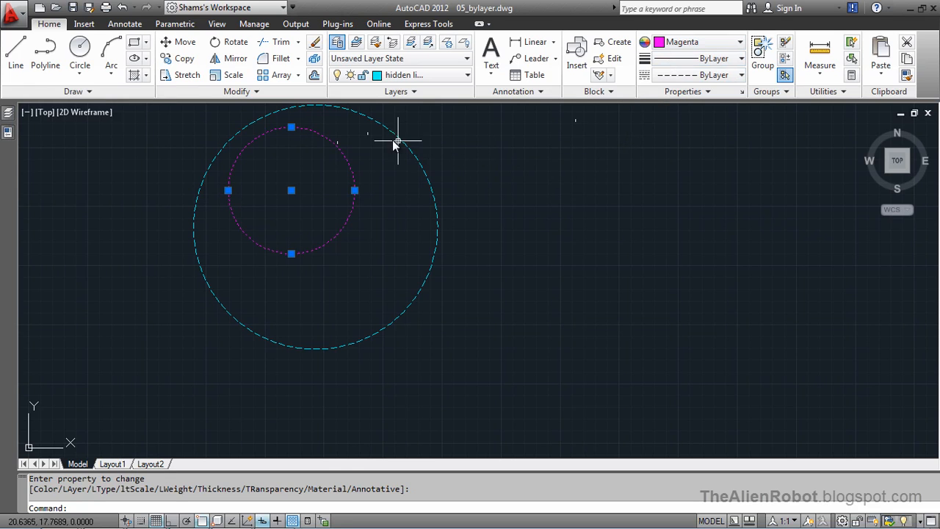
key(Escape)
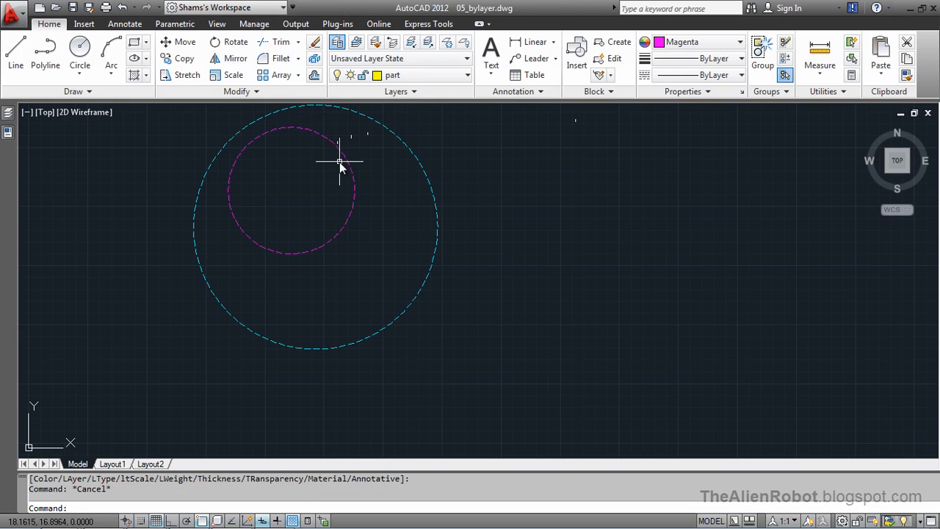
Set the small inner circle's color to ByLayer
click(347, 161)
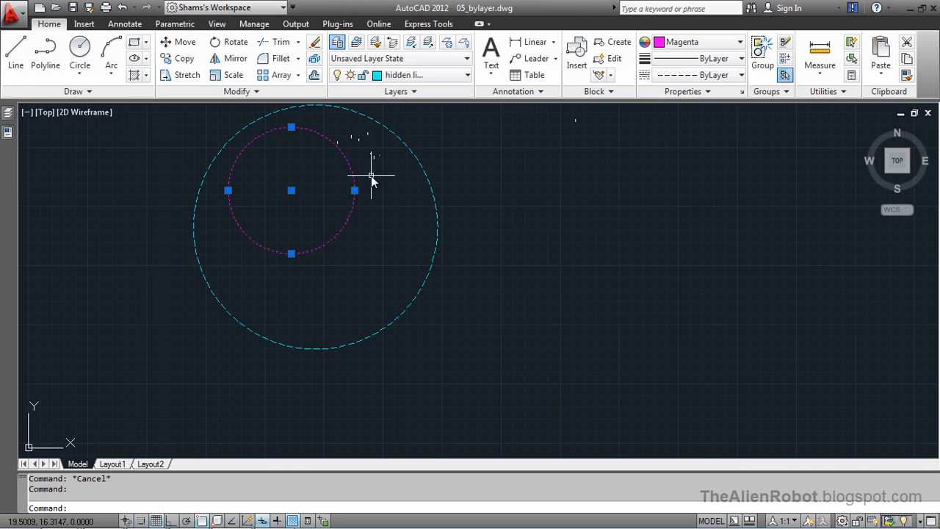
click(705, 42)
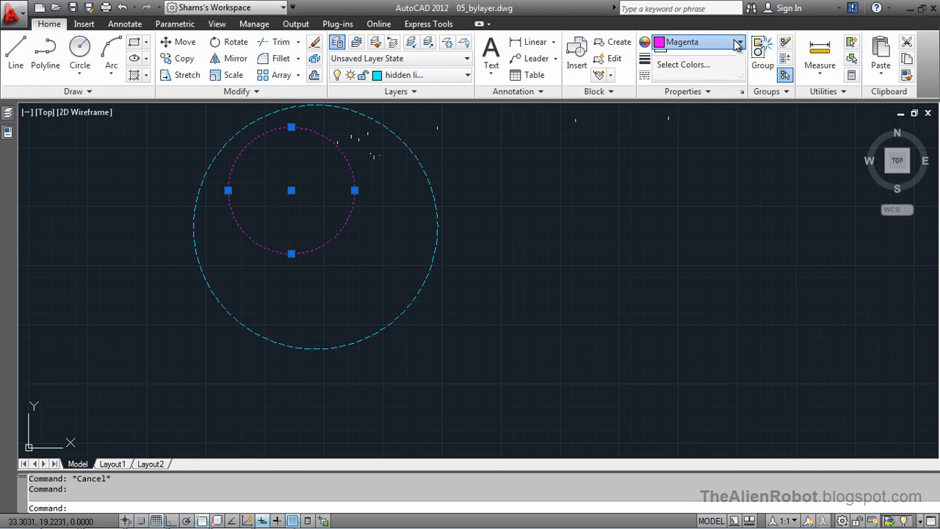
click(588, 9)
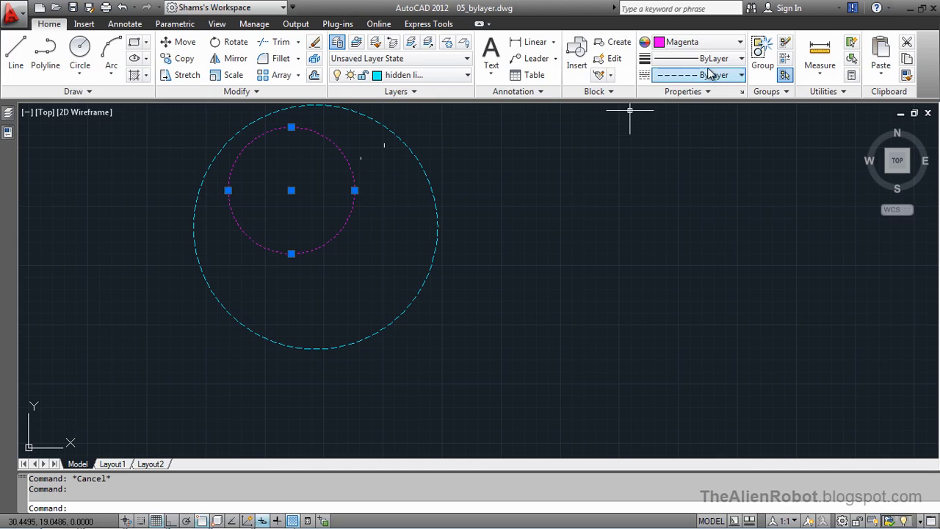
click(735, 44)
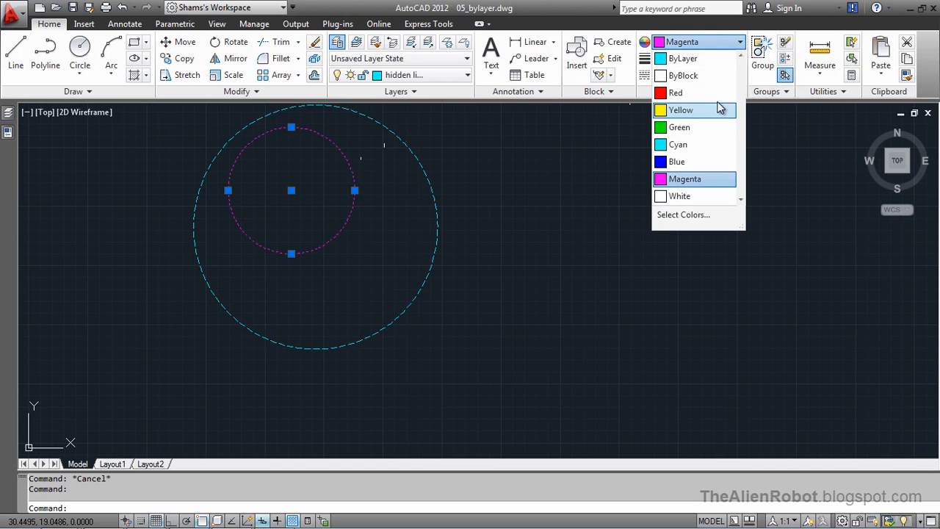
click(707, 60)
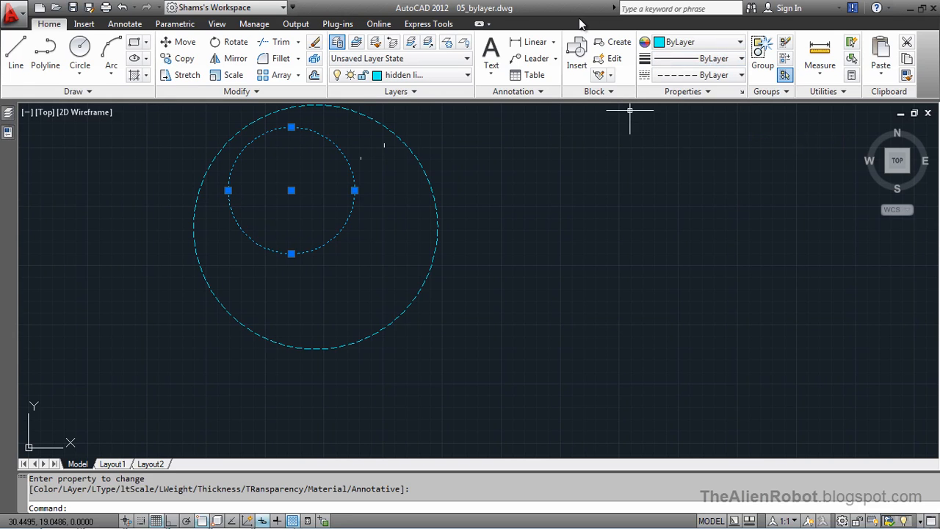